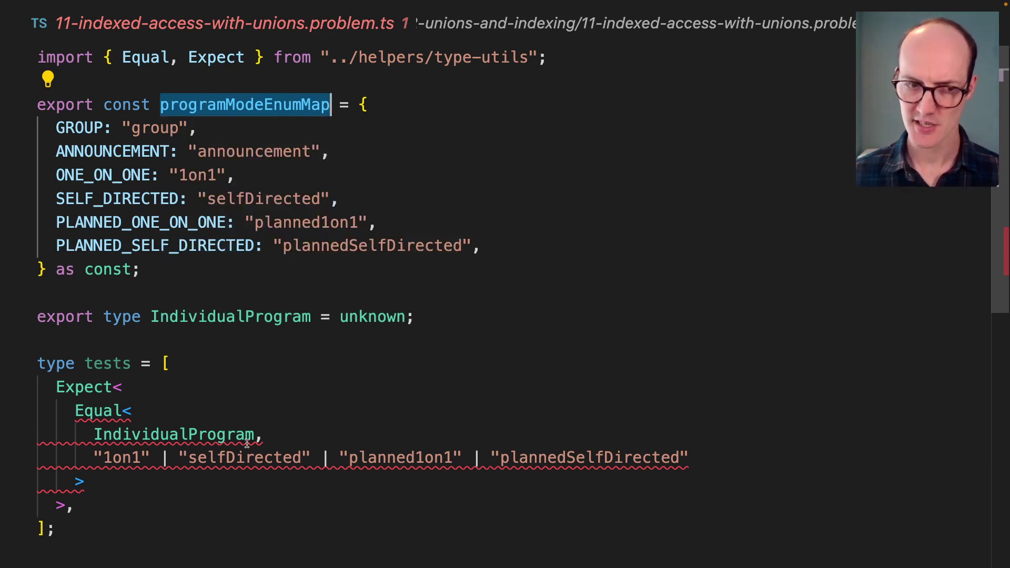
double_click(418, 458)
double_click(577, 464)
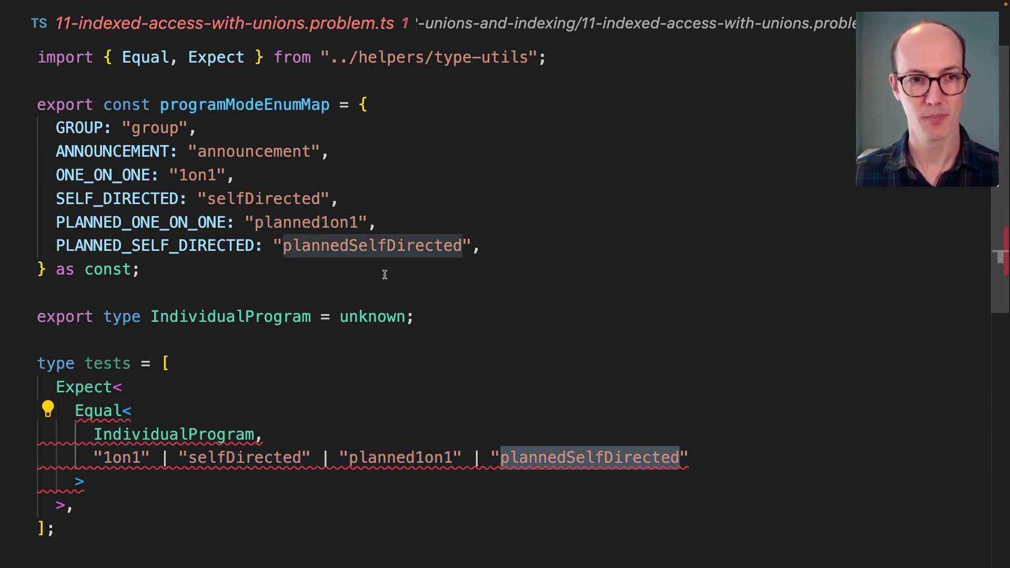
double_click(196, 174)
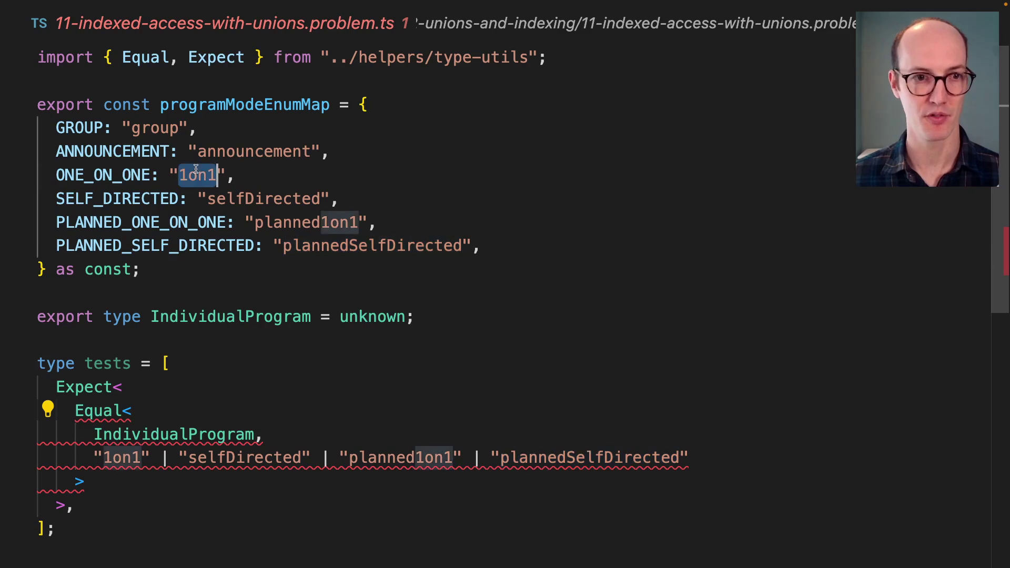
double_click(261, 197)
double_click(308, 222)
double_click(348, 245)
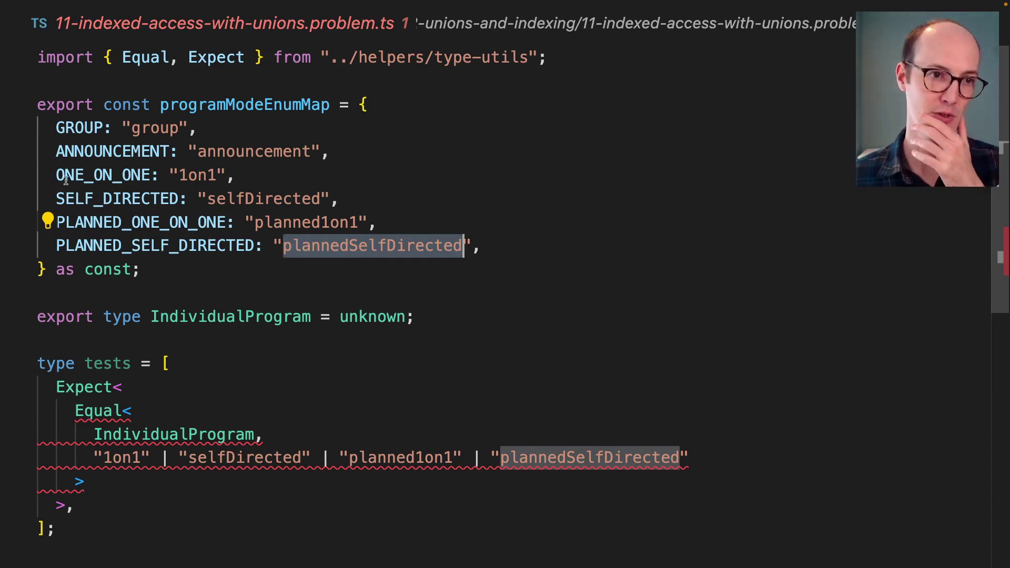
double_click(375, 316)
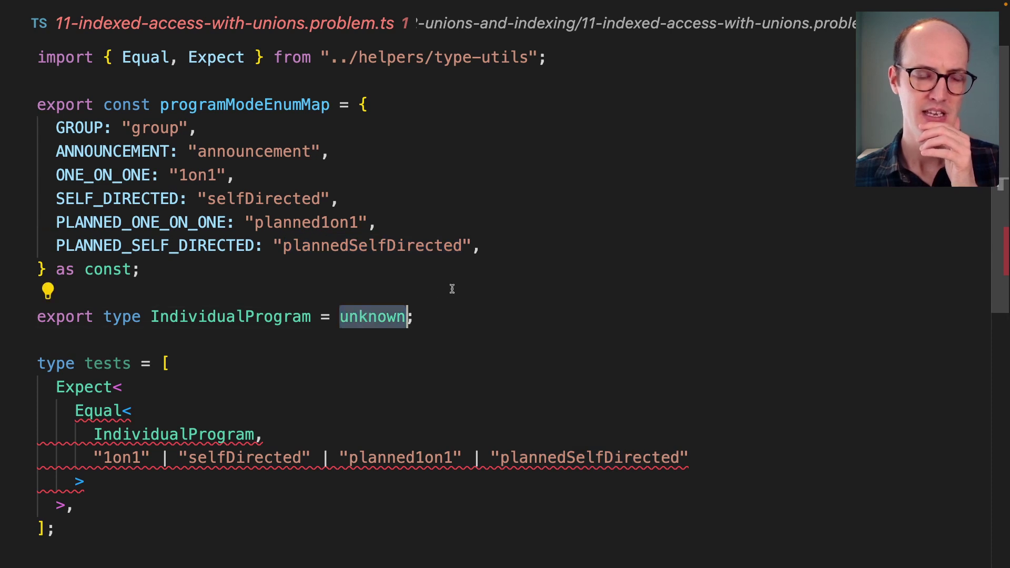